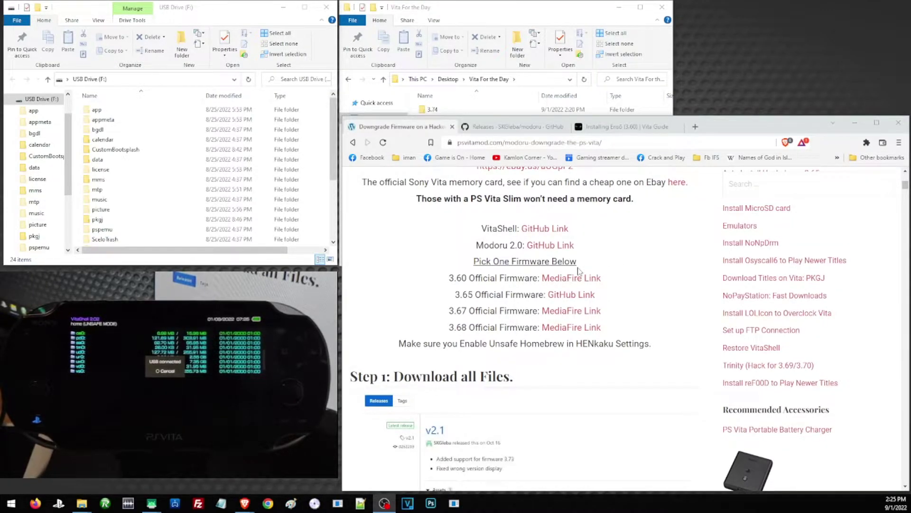
Step: Review the introduction and the list of required files in the Modoru downgrade guide
{"action": "scroll", "coordinate": [588, 262], "scroll_direction": "up", "scroll_amount": 7}
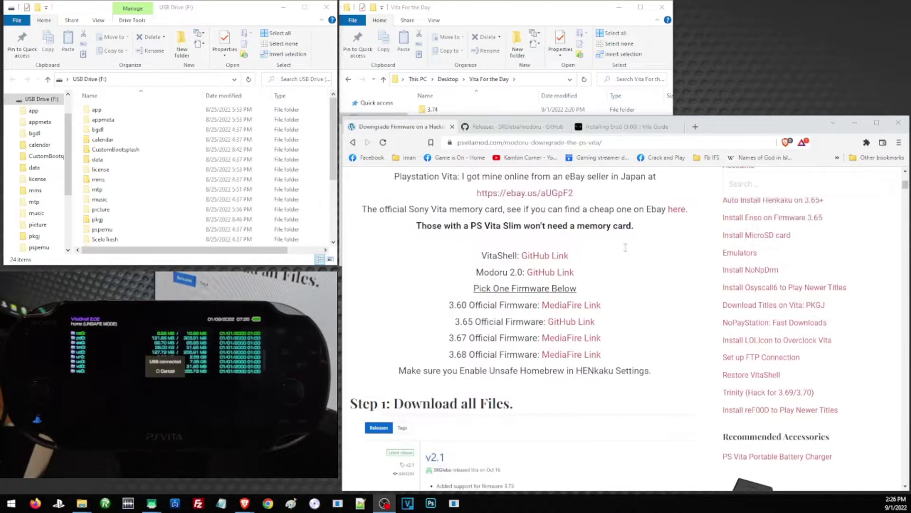
{"action": "scroll", "coordinate": [607, 256], "scroll_direction": "down", "scroll_amount": 3}
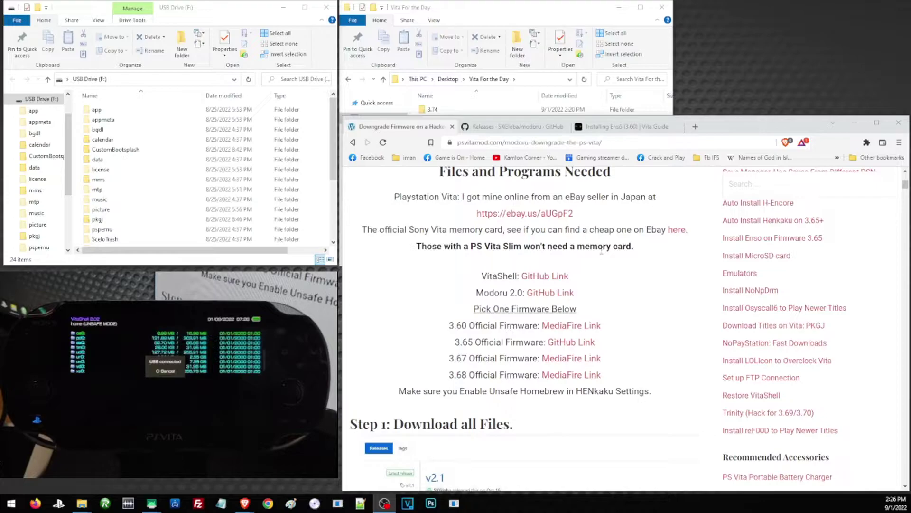
{"action": "scroll", "coordinate": [601, 250], "scroll_direction": "up", "scroll_amount": 2}
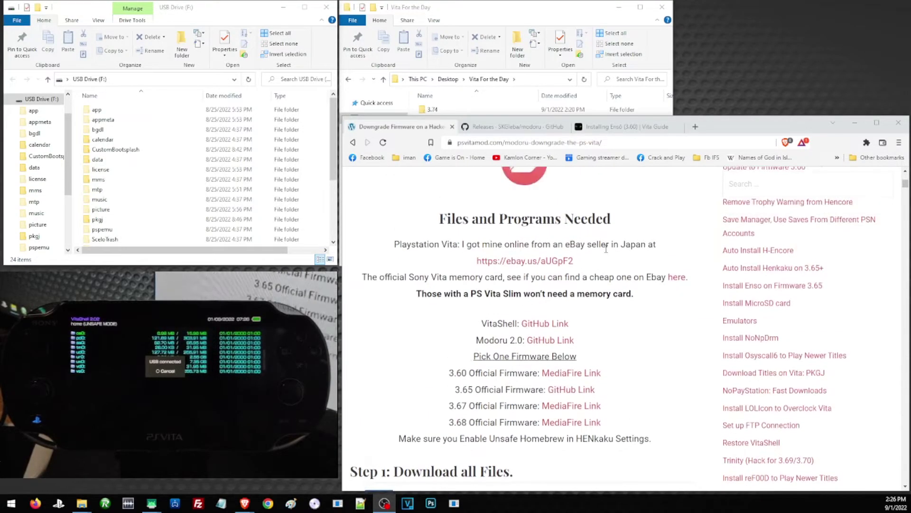
{"action": "scroll", "coordinate": [605, 253], "scroll_direction": "up", "scroll_amount": 3}
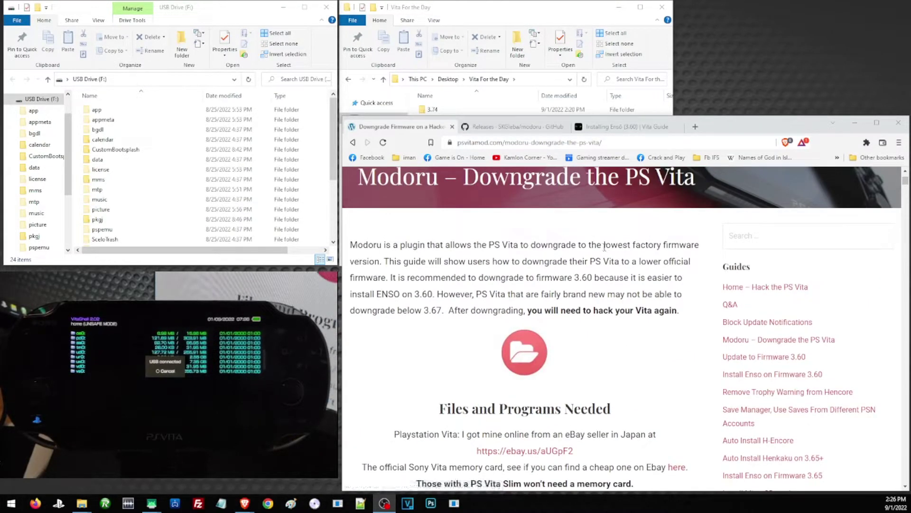
{"action": "scroll", "coordinate": [603, 246], "scroll_direction": "down", "scroll_amount": 5}
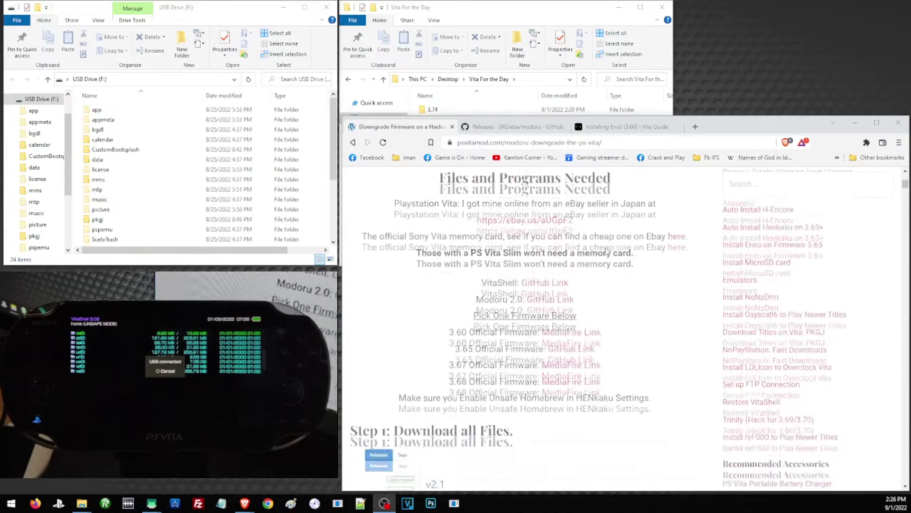
{"action": "scroll", "coordinate": [601, 246], "scroll_direction": "up", "scroll_amount": 2}
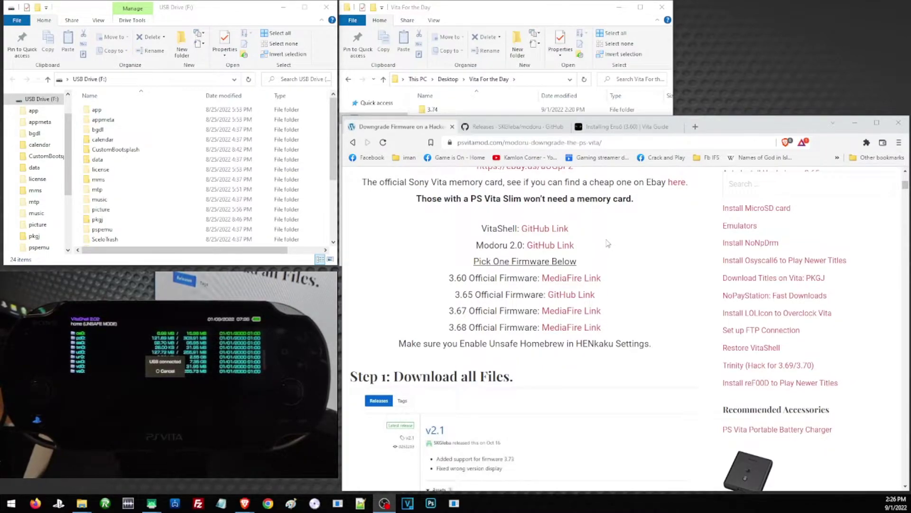
Step: Download modoru.vpk from the v2.3 release on GitHub into the 3.74 folder inside Vita For the Day
{"action": "left_click", "coordinate": [517, 127]}
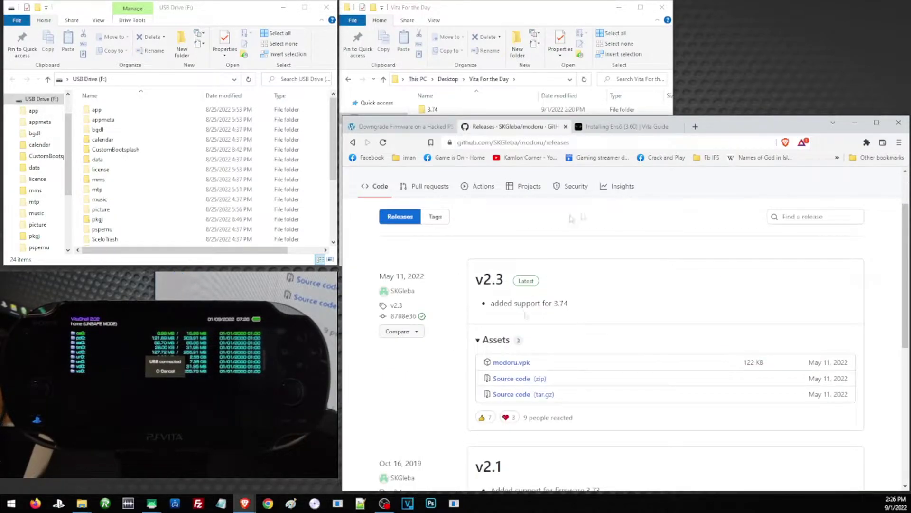
{"action": "scroll", "coordinate": [575, 299], "scroll_direction": "down", "scroll_amount": 1}
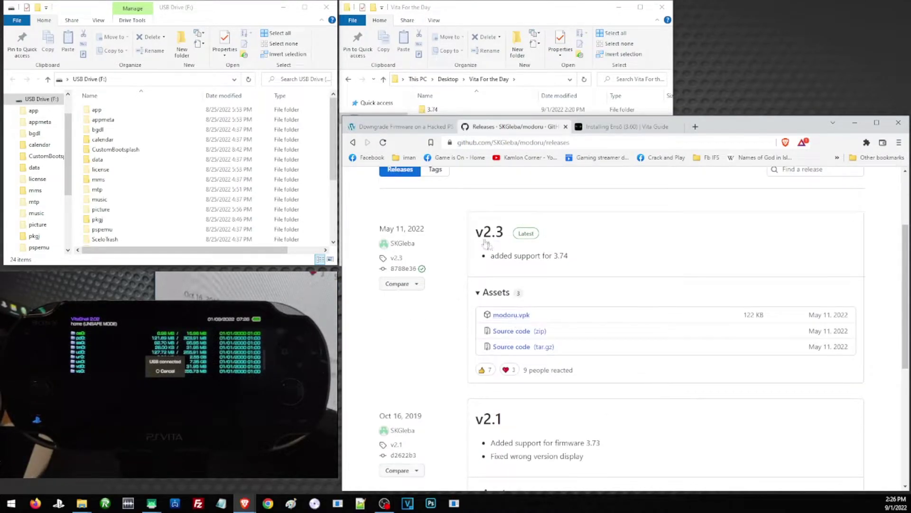
{"action": "left_click", "coordinate": [514, 316]}
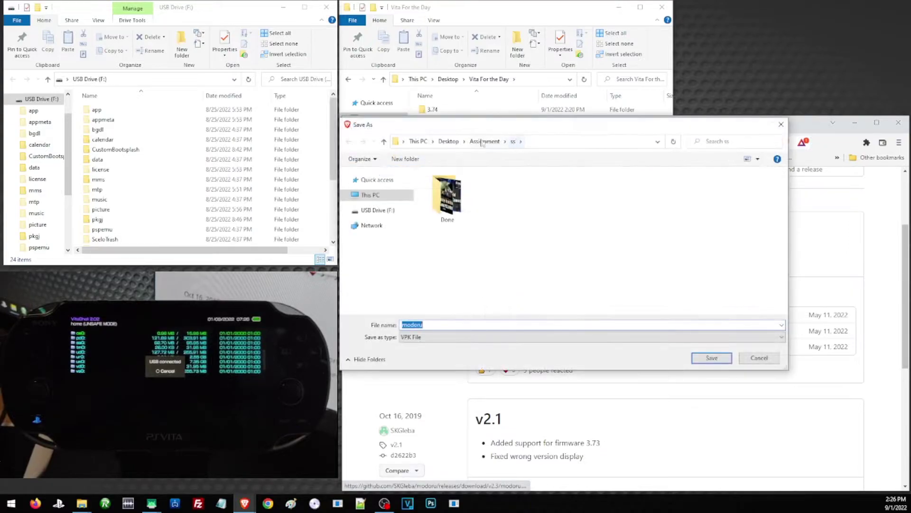
{"action": "left_click", "coordinate": [449, 143]}
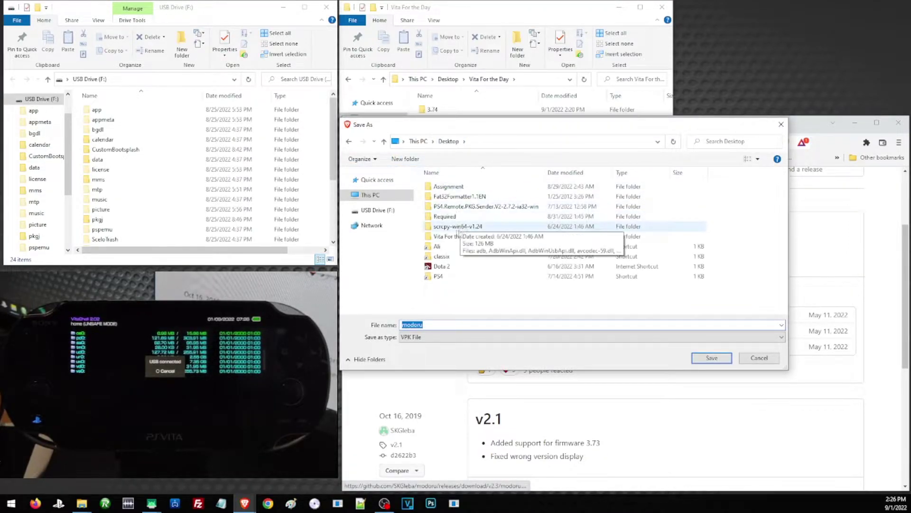
{"action": "double_click", "coordinate": [454, 236]}
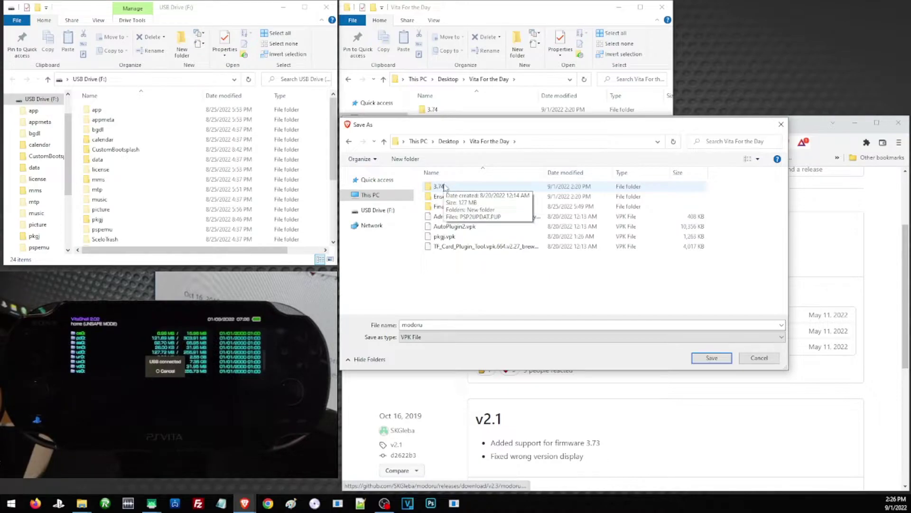
{"action": "double_click", "coordinate": [444, 187]}
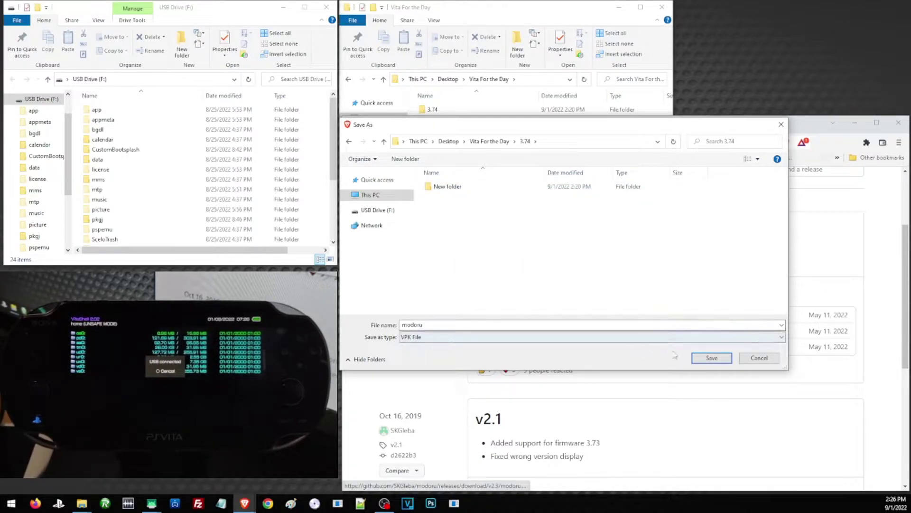
{"action": "left_click", "coordinate": [707, 358]}
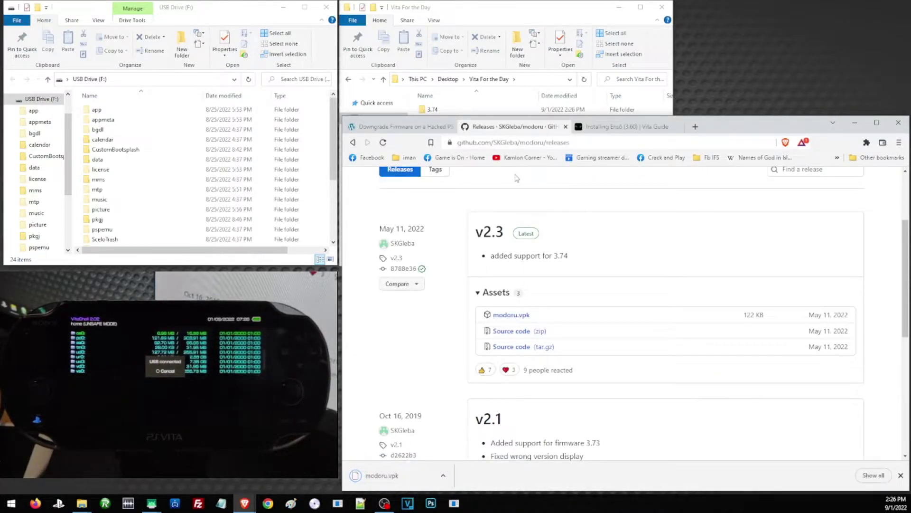
Step: Start the 3.60 official firmware download from the guide's MediaFire link and choose the 3.74 folder as the save location
{"action": "left_click", "coordinate": [409, 128]}
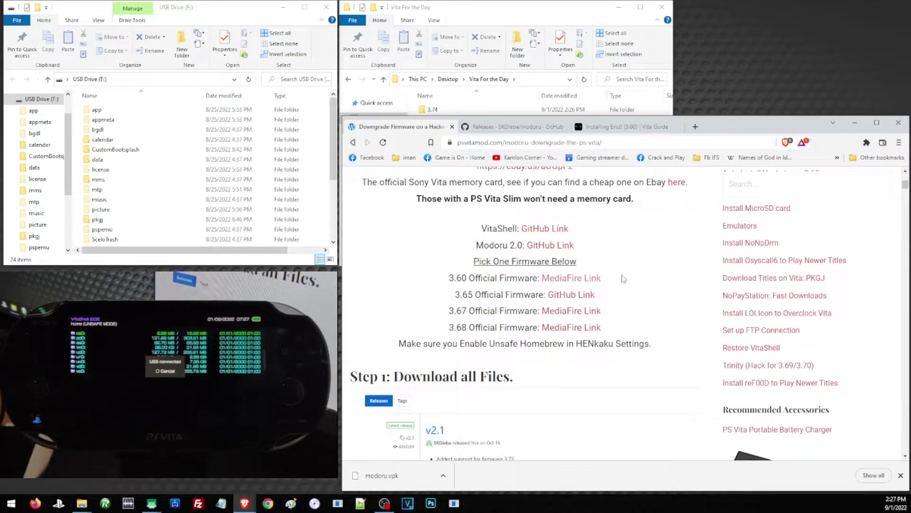
{"action": "left_click", "coordinate": [571, 279]}
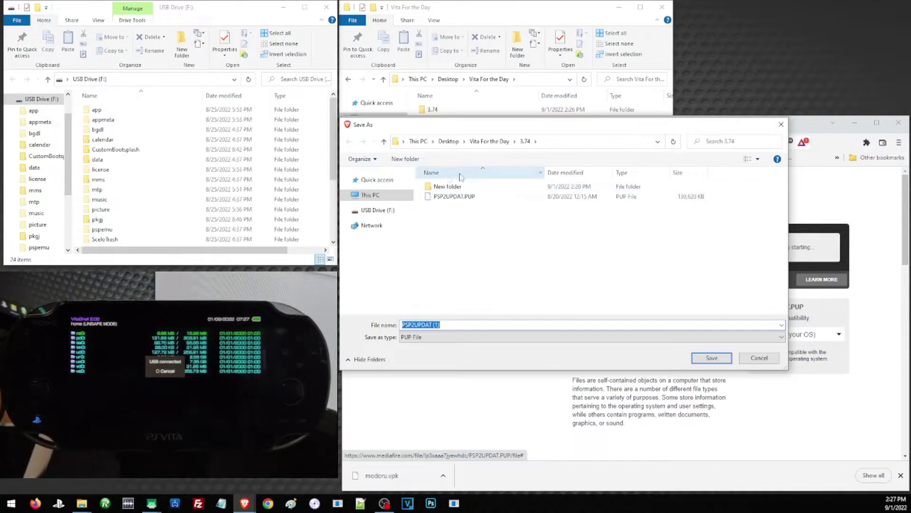
{"action": "left_click", "coordinate": [486, 142]}
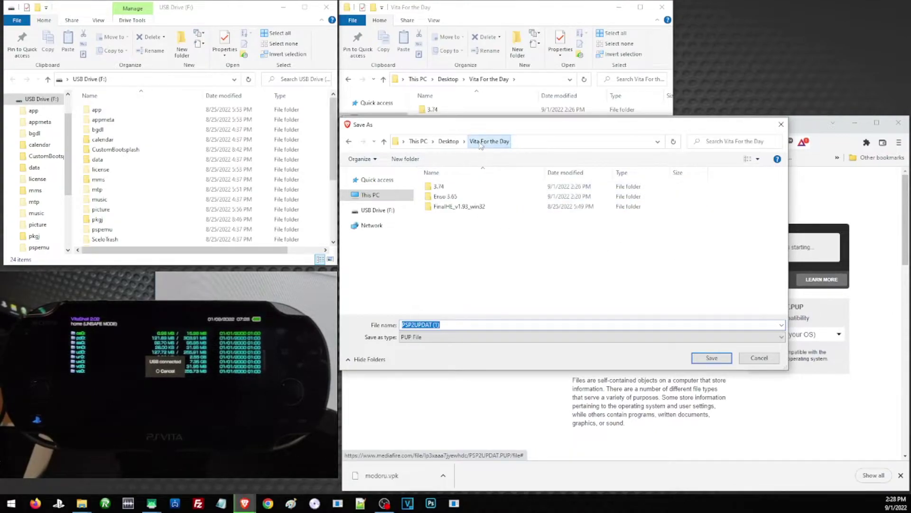
{"action": "double_click", "coordinate": [440, 187]}
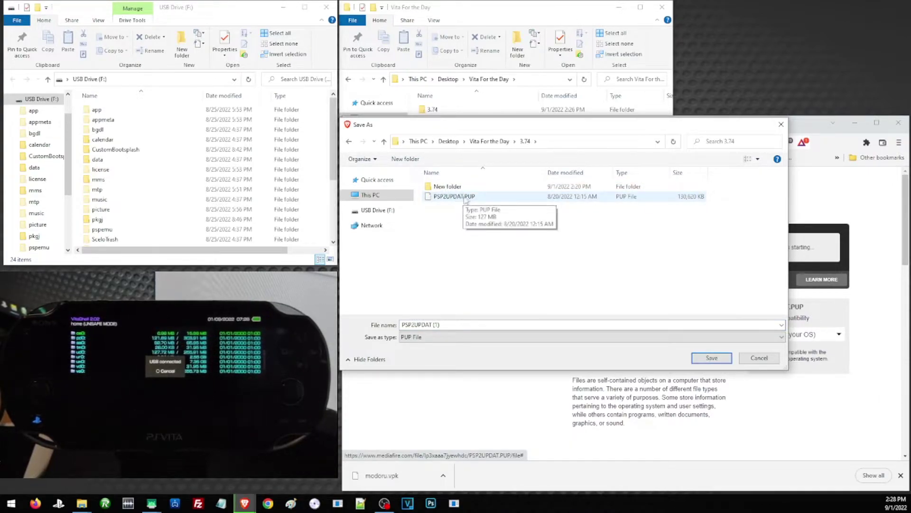
Step: Create a folder named 3.60ofw inside the 3.74 folder
{"action": "right_click", "coordinate": [443, 233]}
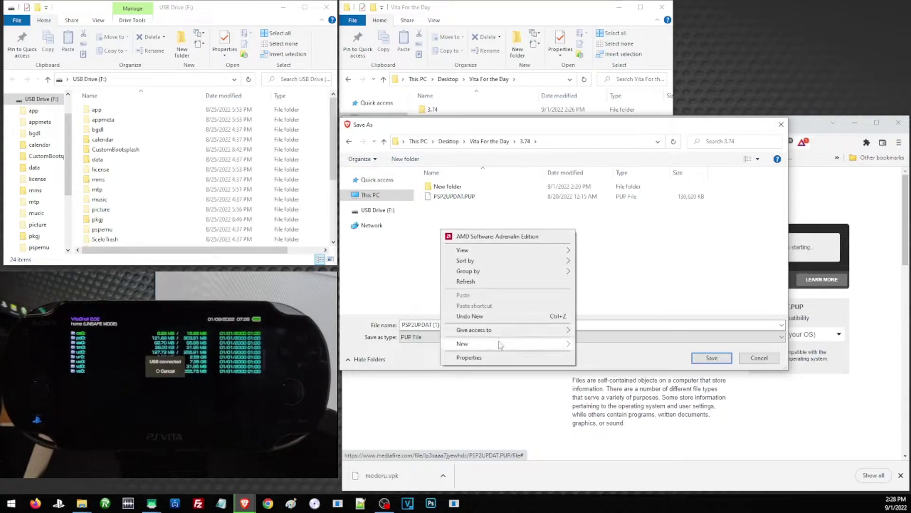
{"action": "mouse_move", "coordinate": [526, 344]}
{"action": "left_click", "coordinate": [589, 345]}
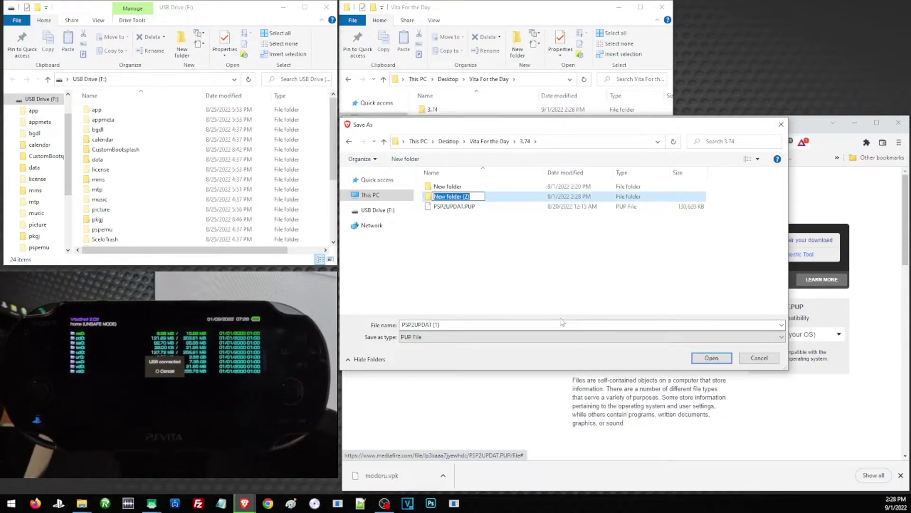
{"action": "type", "text": "3.6"}
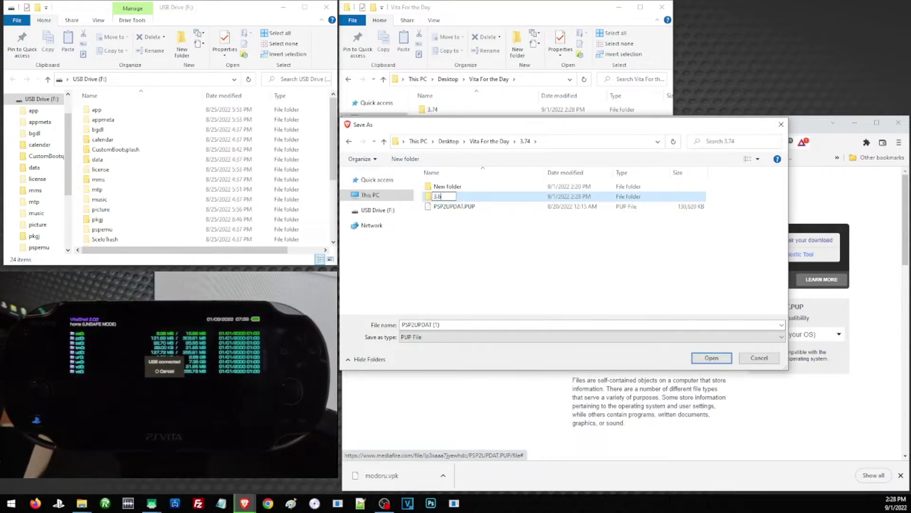
{"action": "type", "text": "0ofw"}
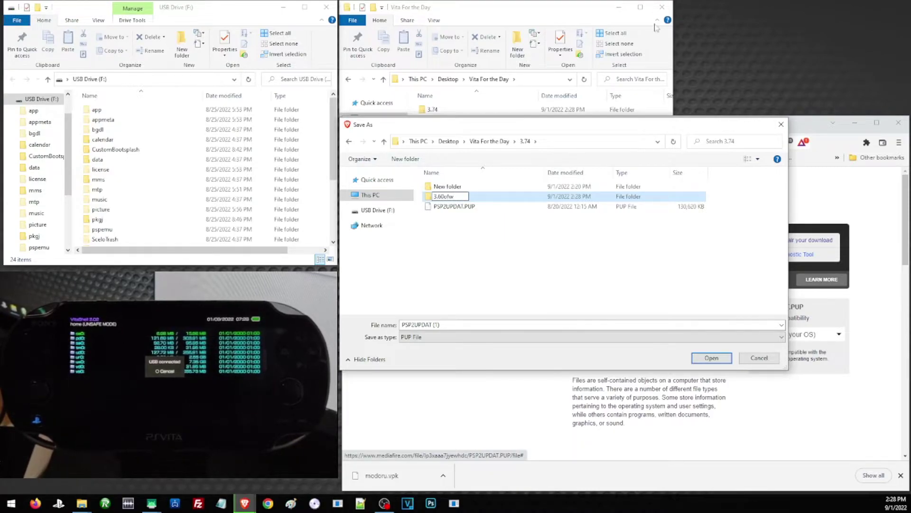
{"action": "left_click", "coordinate": [494, 188]}
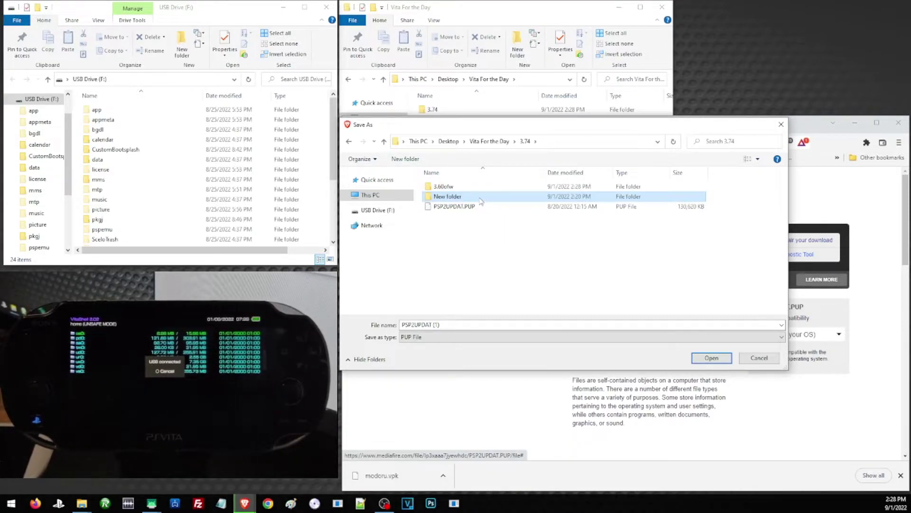
Step: Save the firmware file as PSP2UPDAT in the folder called New folder, removing the (1) suffix from its name
{"action": "double_click", "coordinate": [481, 201]}
{"action": "left_click", "coordinate": [450, 324]}
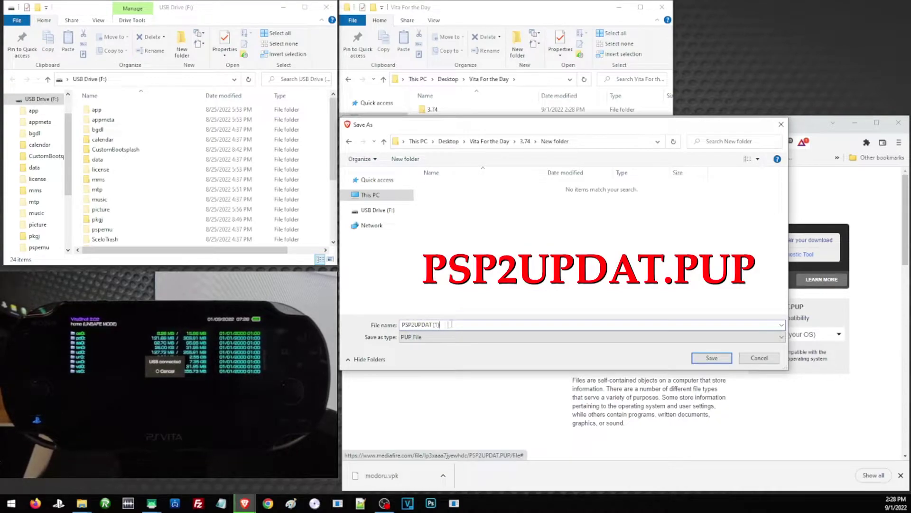
{"action": "key", "text": "BackSpace"}
{"action": "key", "text": "BackSpace"}
{"action": "key", "text": "BackSpace"}
{"action": "key", "text": "Return"}
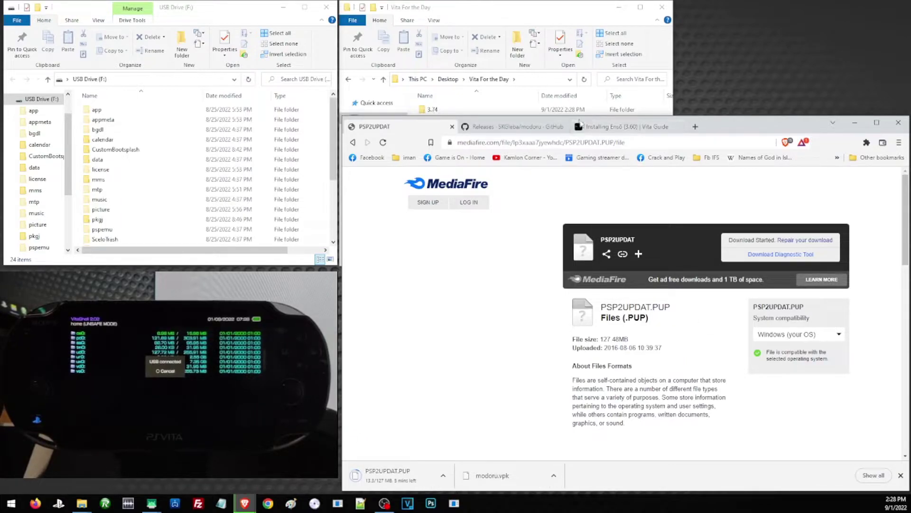
Step: Open the latest Ensō (3.60) release page from the Vita Guide's Installing Ensō (3.60) article
{"action": "left_click", "coordinate": [592, 127]}
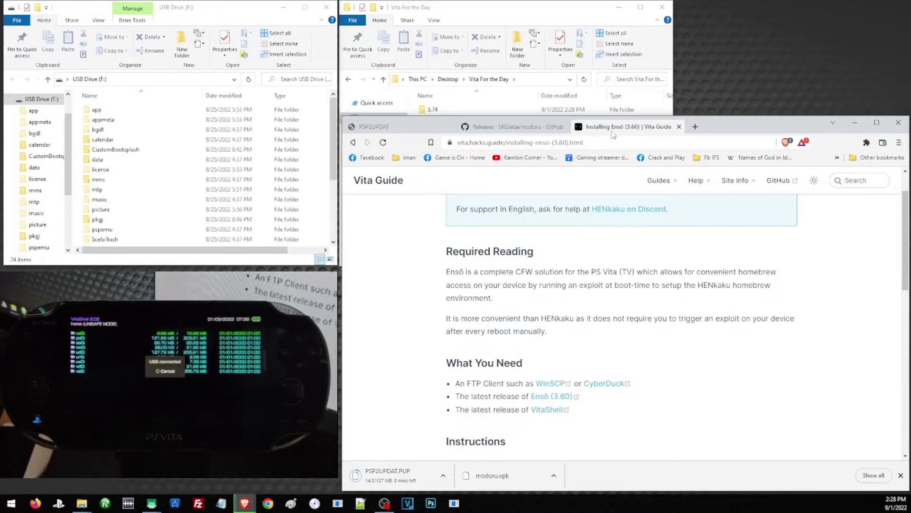
{"action": "scroll", "coordinate": [625, 257], "scroll_direction": "up", "scroll_amount": 1}
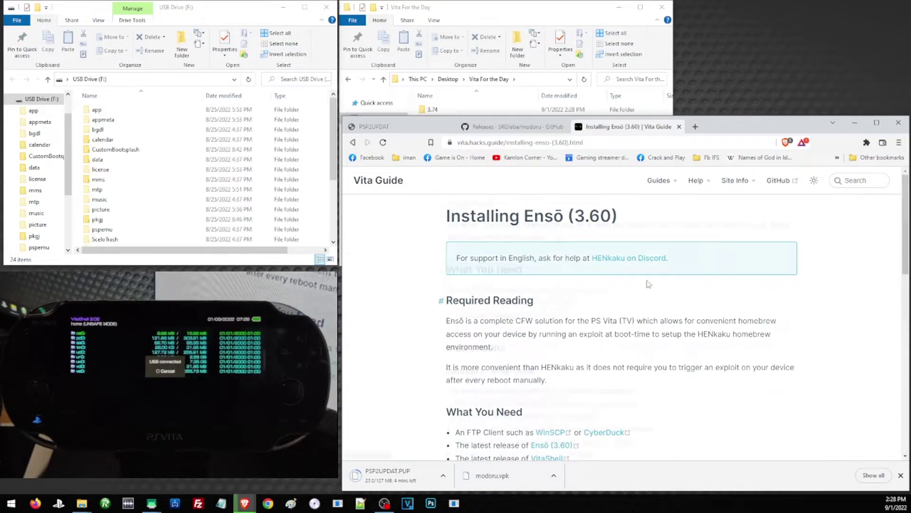
{"action": "scroll", "coordinate": [561, 239], "scroll_direction": "down", "scroll_amount": 3}
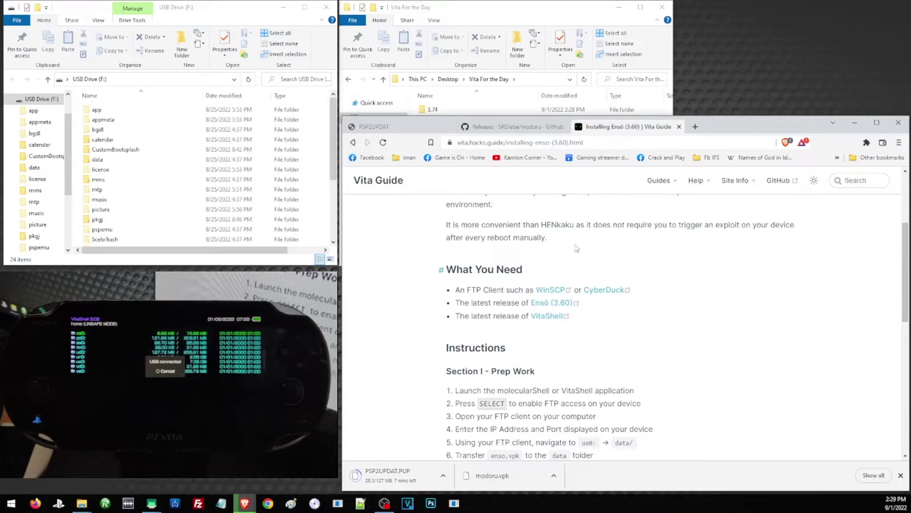
{"action": "left_click", "coordinate": [553, 303]}
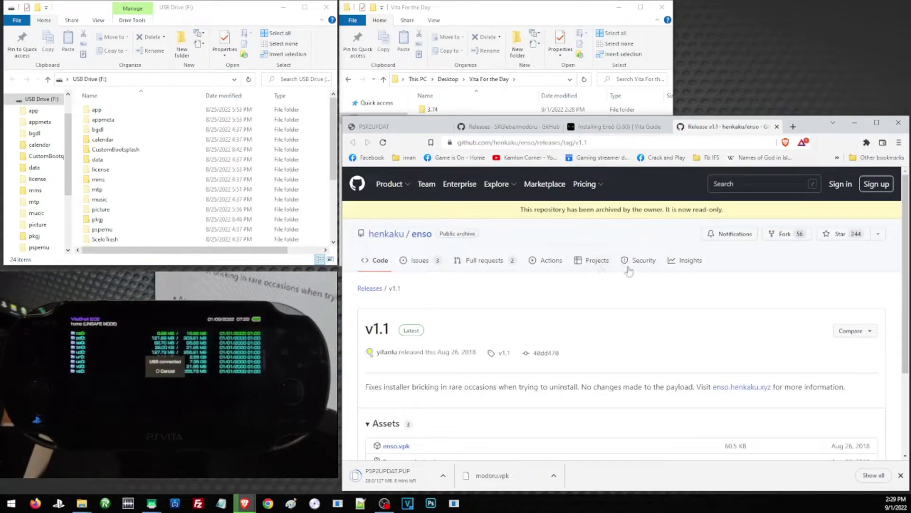
Step: Download enso.vpk from the v1.1 release into the Vita For the Day folder
{"action": "scroll", "coordinate": [607, 299], "scroll_direction": "down", "scroll_amount": 3}
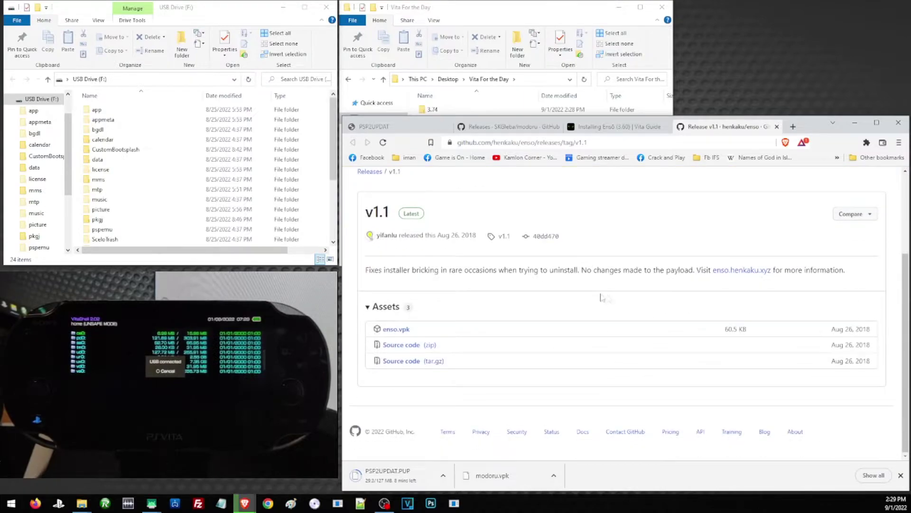
{"action": "left_click", "coordinate": [393, 331]}
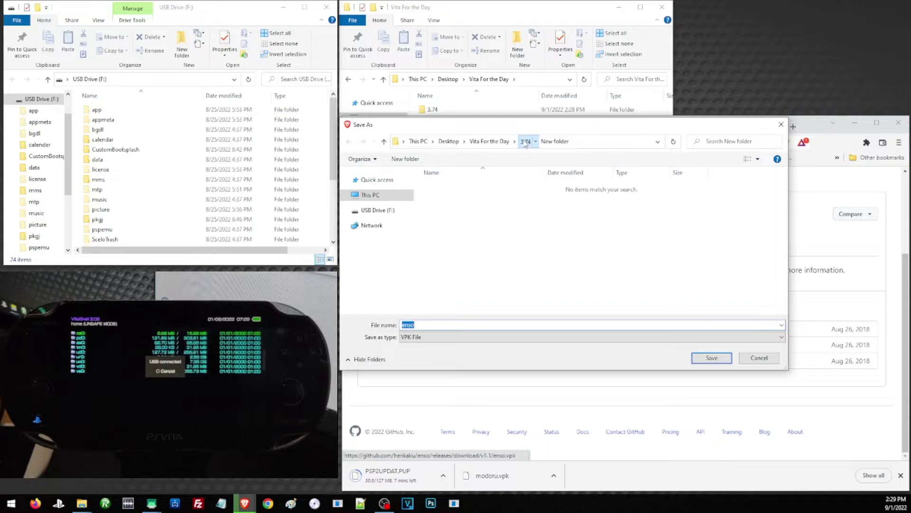
{"action": "left_click", "coordinate": [525, 142]}
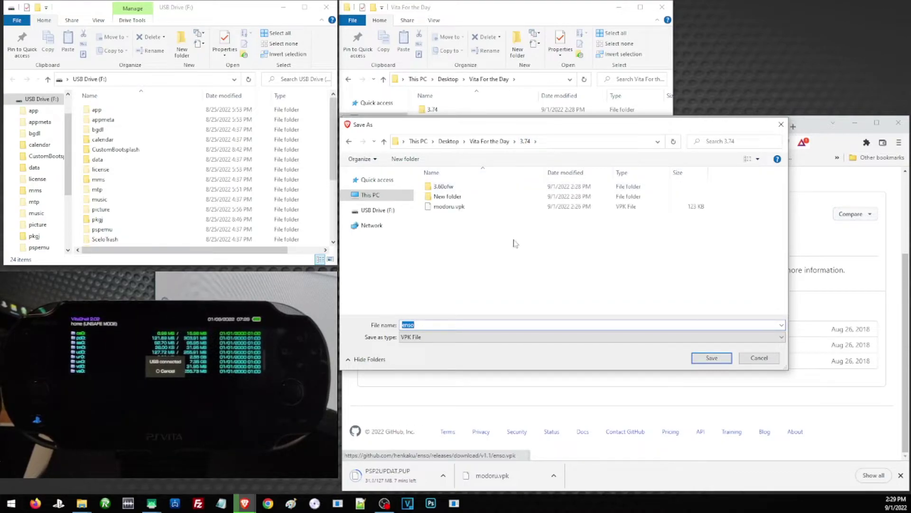
{"action": "left_click", "coordinate": [489, 141]}
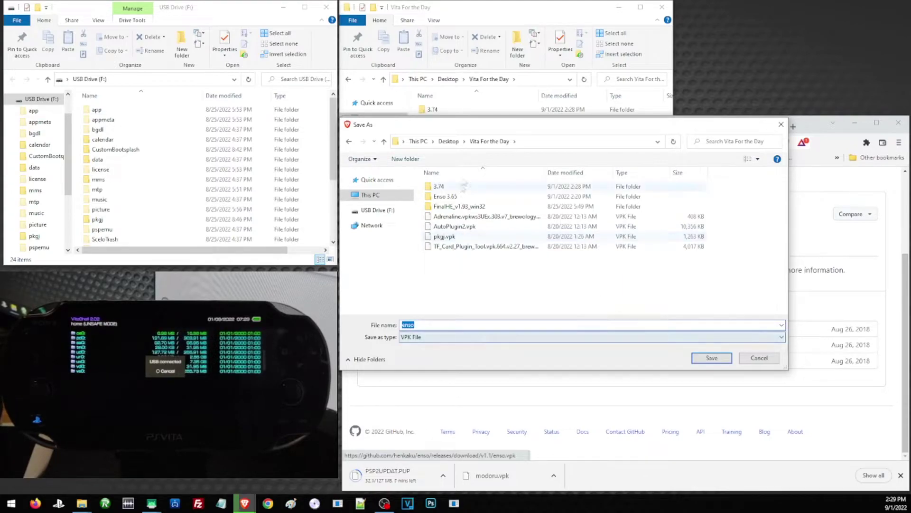
{"action": "left_click", "coordinate": [711, 358]}
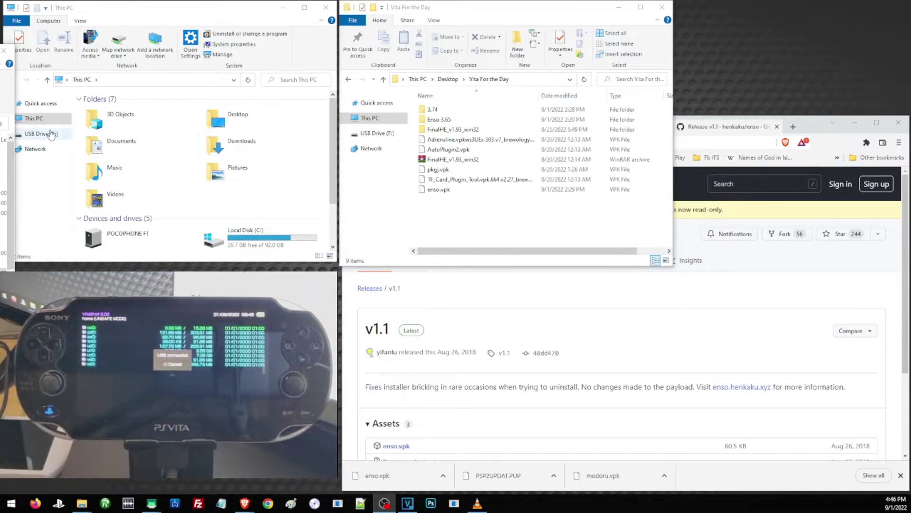
Step: Copy enso.vpk from Vita For the Day and modoru.vpk from its 3.74 folder to the root of USB Drive (F:)
{"action": "left_click", "coordinate": [40, 133]}
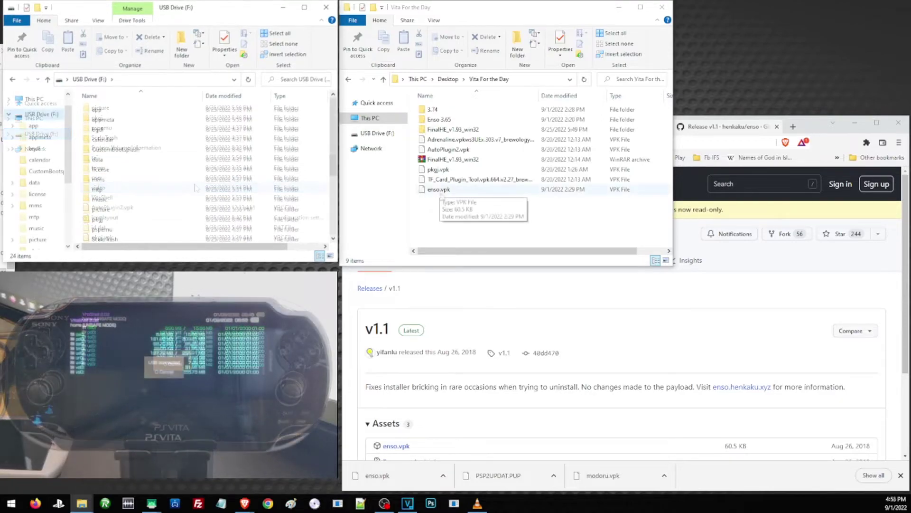
{"action": "left_click_drag", "start_coordinate": [437, 192], "coordinate": [76, 192]}
{"action": "double_click", "coordinate": [432, 110]}
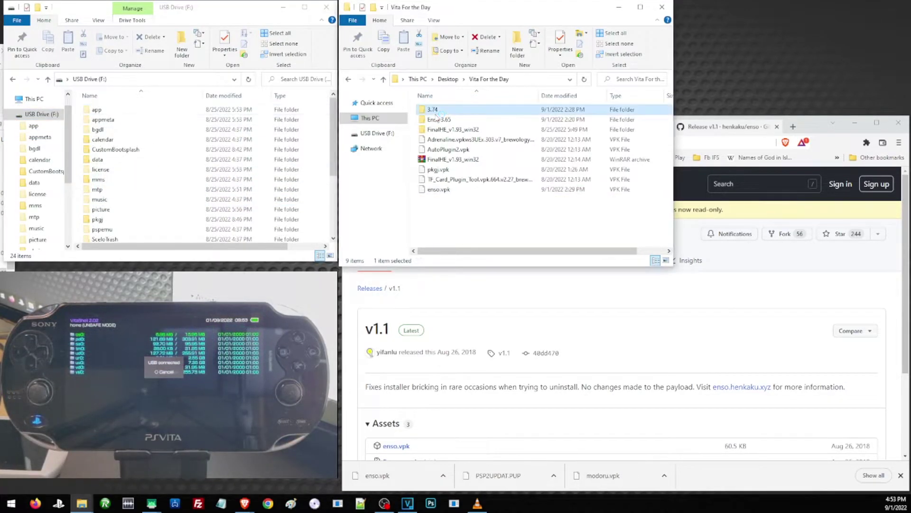
{"action": "left_click_drag", "start_coordinate": [448, 132], "coordinate": [86, 167]}
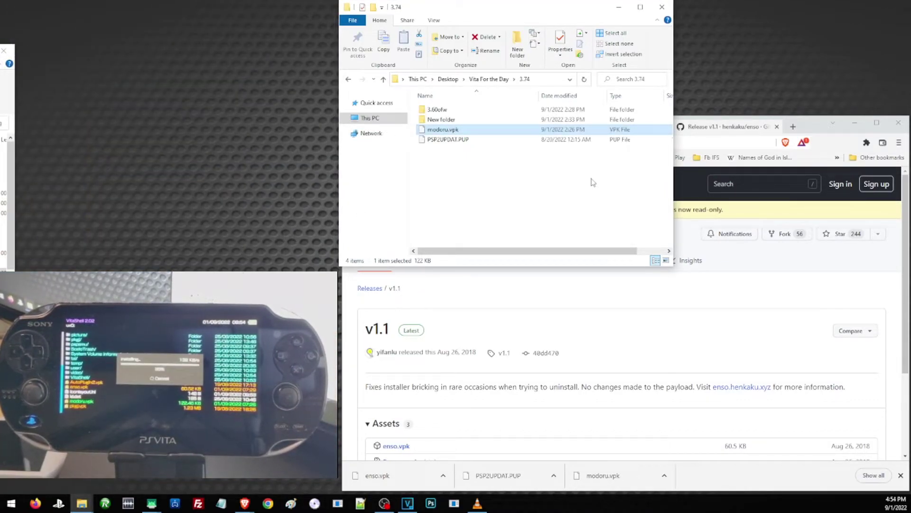
Step: Copy PSP2UPDAT.PUP from the 3.60ofw folder into the app/MODORU000 folder on USB Drive (F:)
{"action": "right_click", "coordinate": [388, 133]}
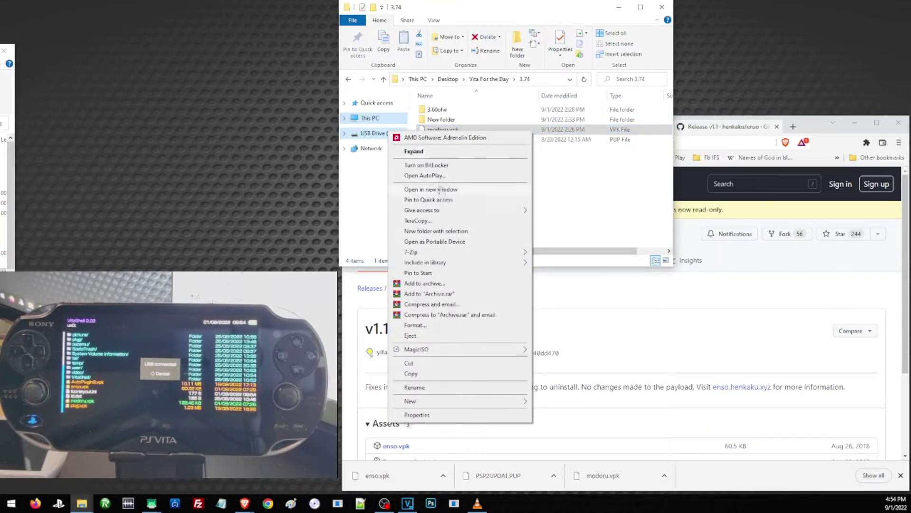
{"action": "left_click", "coordinate": [435, 191]}
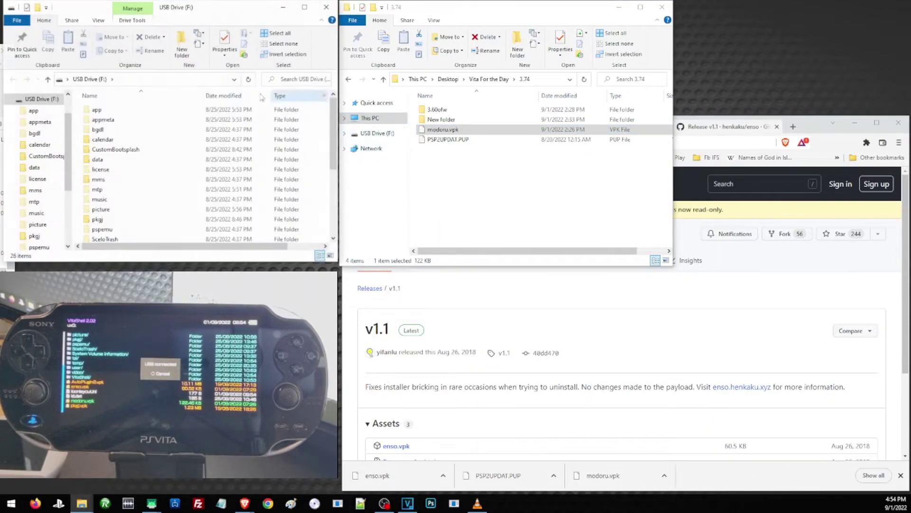
{"action": "double_click", "coordinate": [108, 114]}
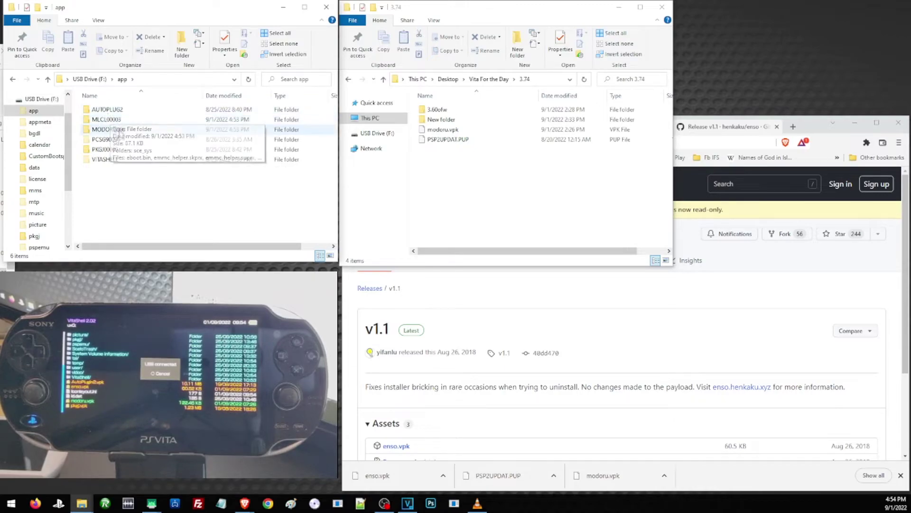
{"action": "double_click", "coordinate": [124, 134]}
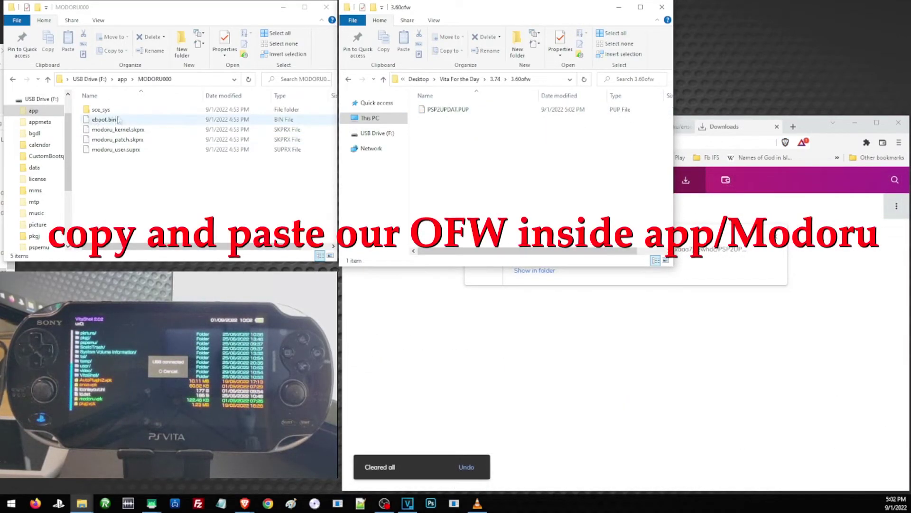
{"action": "left_click_drag", "start_coordinate": [447, 109], "coordinate": [150, 192]}
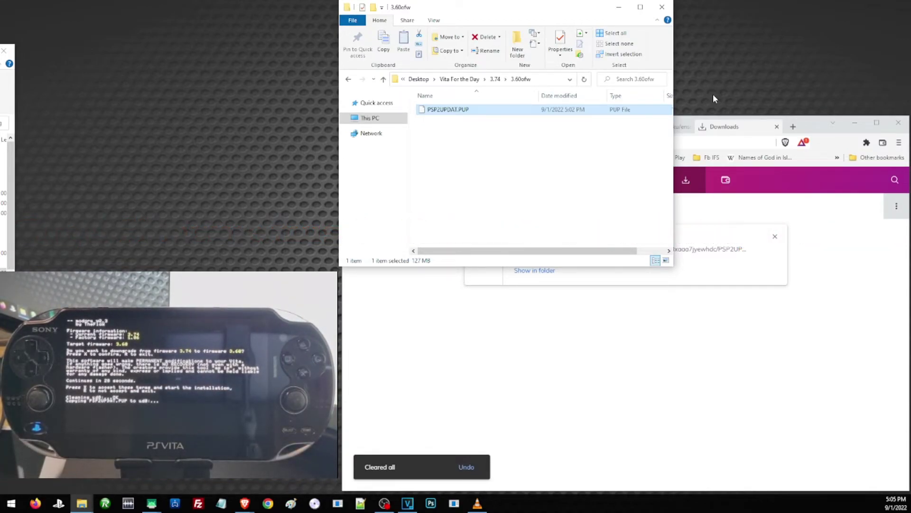
{"action": "key", "text": "alt+Tab"}
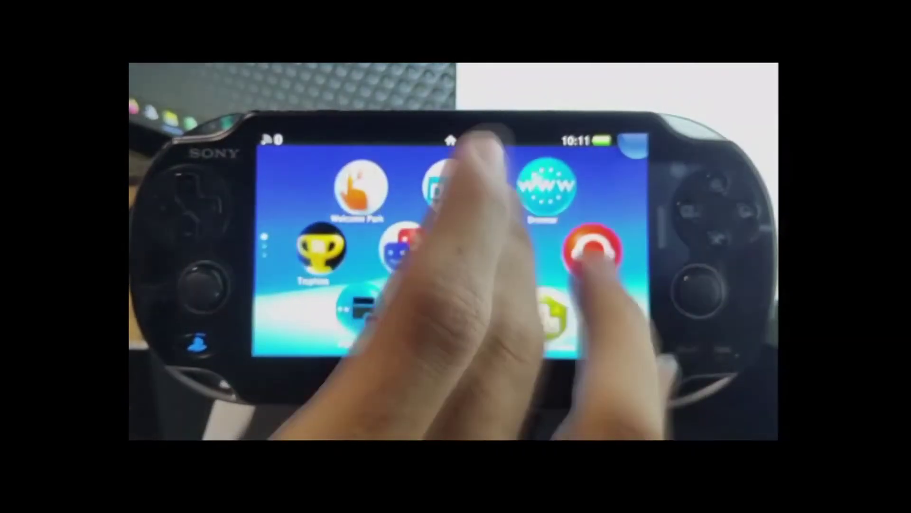
Step: Switch to the PS Vita's Browser and load henkaku.xyz
{"action": "left_click", "coordinate": [546, 187]}
{"action": "left_click", "coordinate": [550, 216]}
{"action": "left_click", "coordinate": [631, 303]}
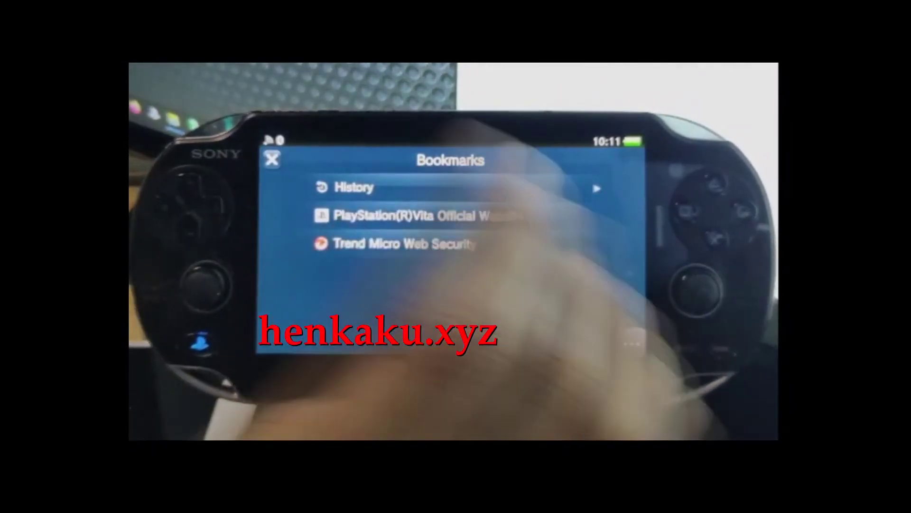
{"action": "left_click", "coordinate": [270, 157]}
{"action": "left_click", "coordinate": [427, 155]}
{"action": "type", "text": "he"}
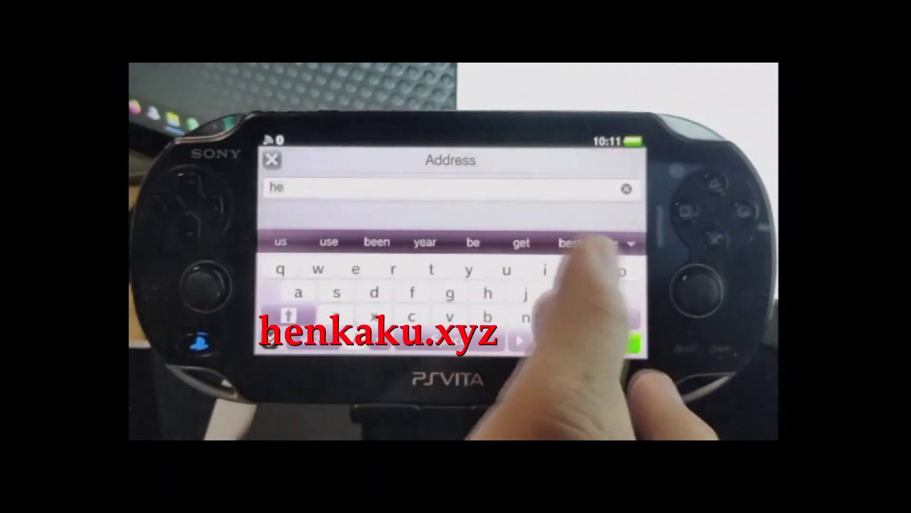
{"action": "type", "text": "nkaku.xyz"}
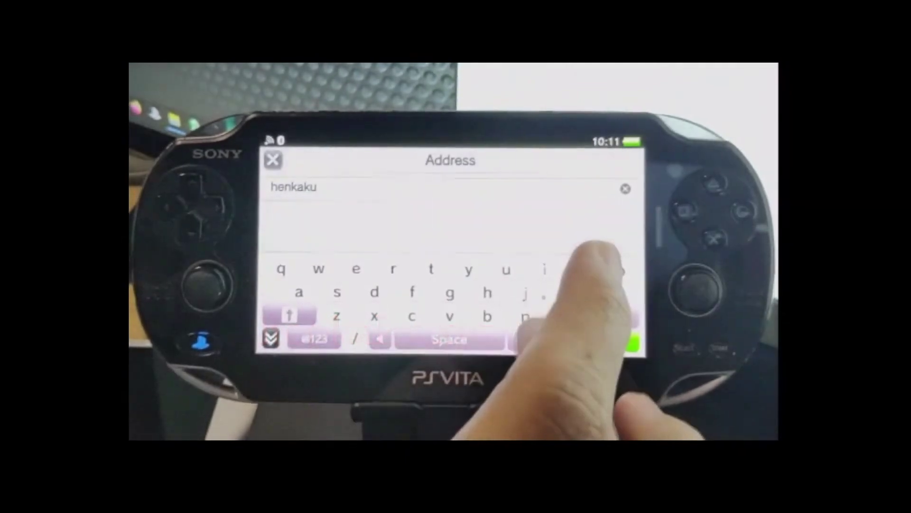
{"action": "key", "text": "Return"}
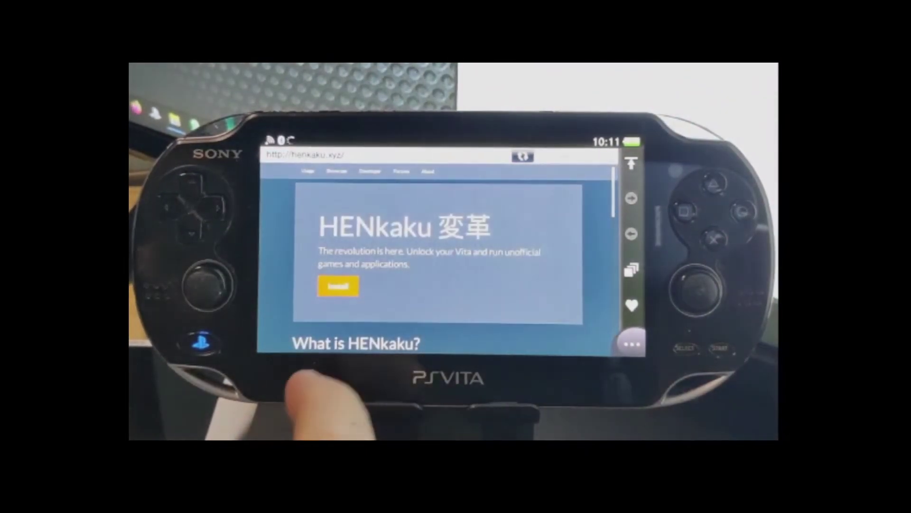
Step: Start the HENkaku installation from the website, accept the warranty notice and dismiss the browser's error dialog
{"action": "left_click", "coordinate": [337, 286]}
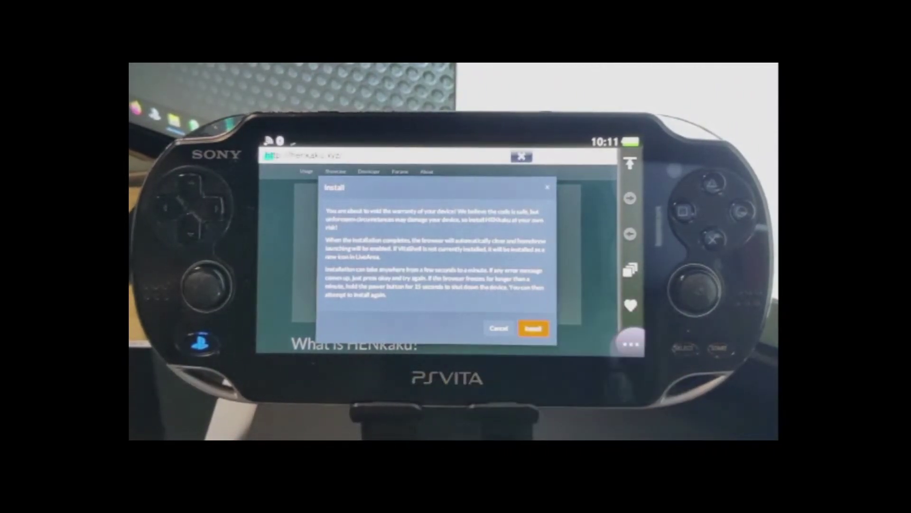
{"action": "left_click", "coordinate": [533, 328]}
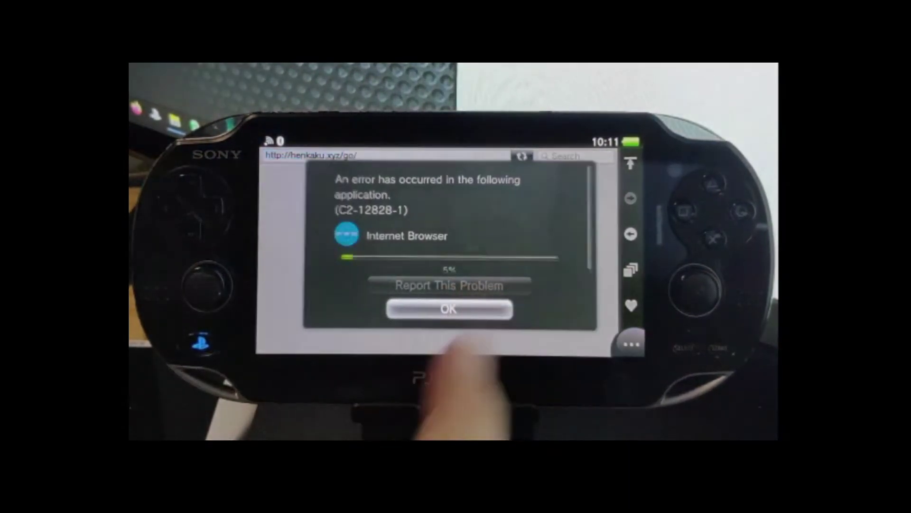
{"action": "left_click", "coordinate": [463, 307]}
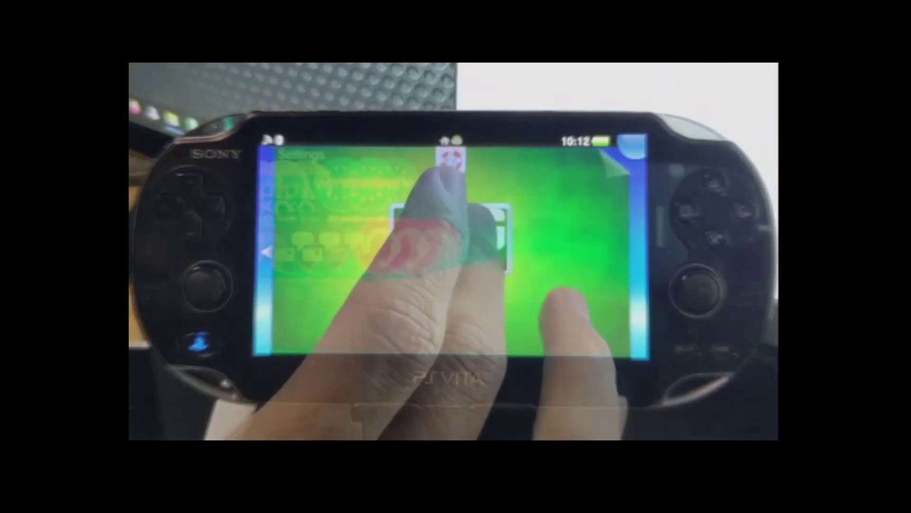
Step: Check the Enable Unsafe Homebrew option in HENkaku Settings and return to the home screen
{"action": "left_click", "coordinate": [417, 223]}
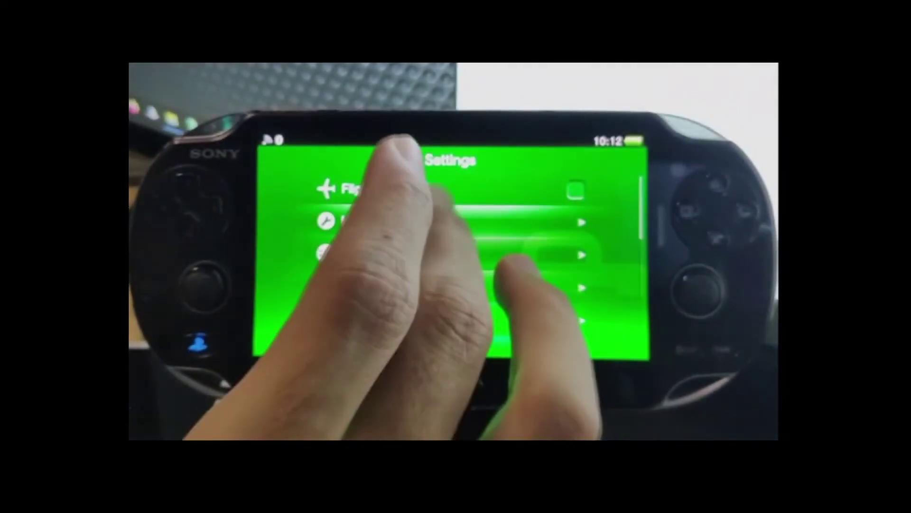
{"action": "left_click", "coordinate": [418, 221]}
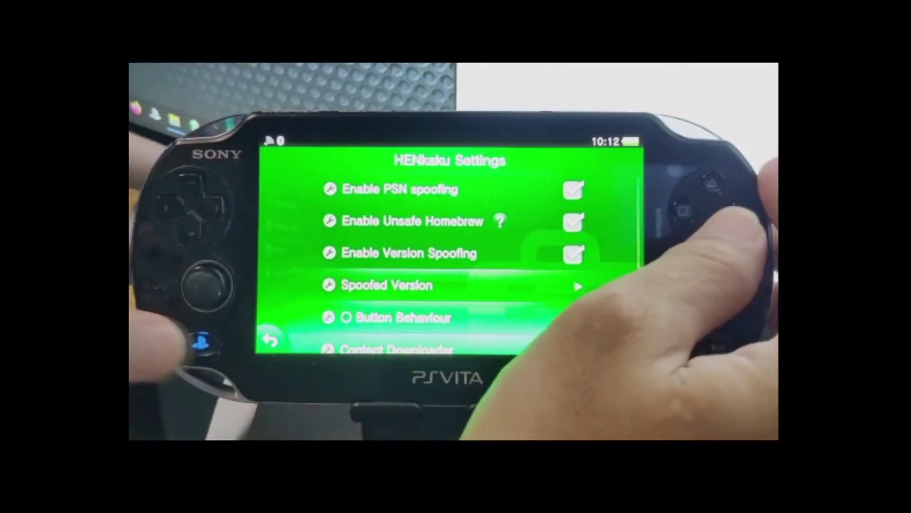
{"action": "left_click", "coordinate": [197, 341]}
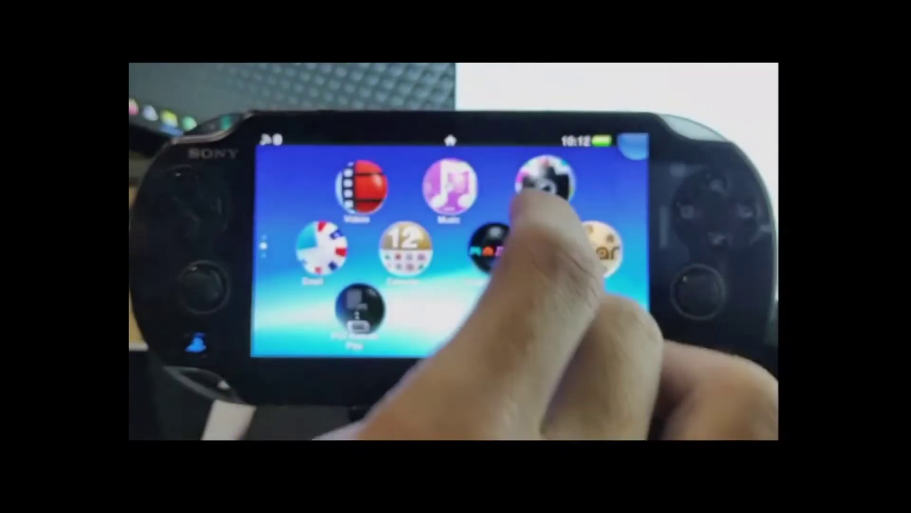
Step: Launch the Ensō installer from the PS Vita home screen
{"action": "scroll", "coordinate": [541, 185], "scroll_direction": "down", "scroll_amount": 3}
{"action": "left_click", "coordinate": [549, 179]}
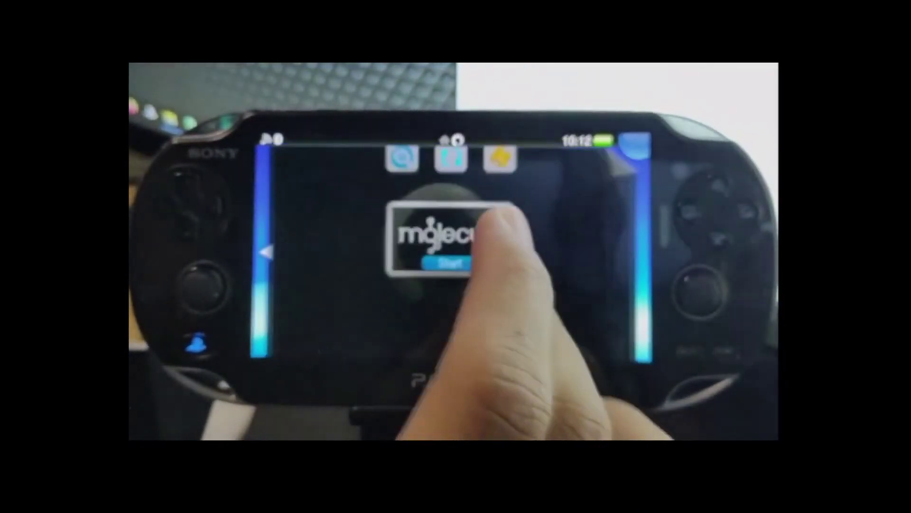
{"action": "left_click", "coordinate": [494, 221]}
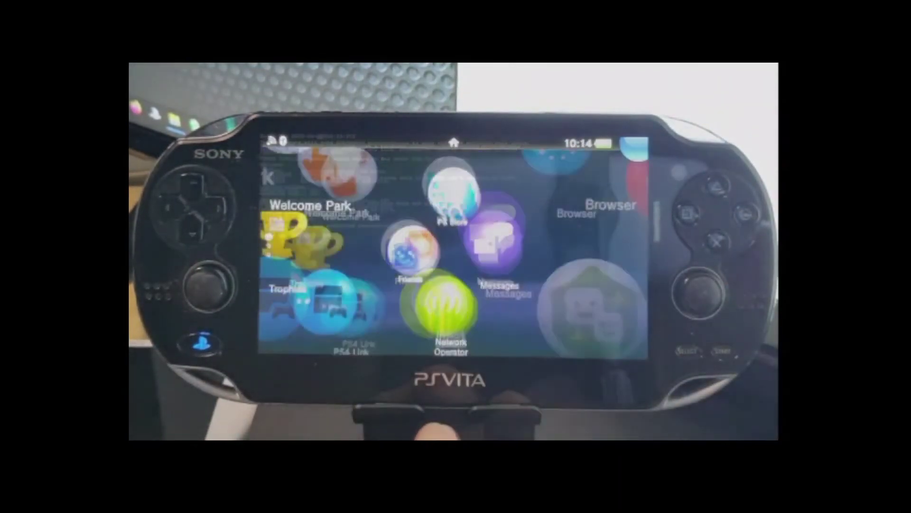
Step: Open VitaShell from the last page of the PS Vita home screen
{"action": "left_click_drag", "start_coordinate": [475, 308], "coordinate": [508, 185]}
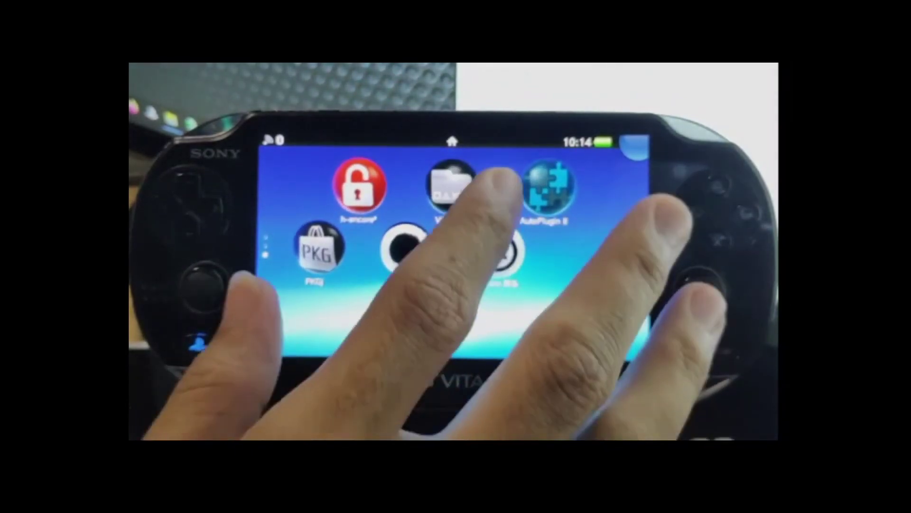
{"action": "left_click", "coordinate": [453, 186]}
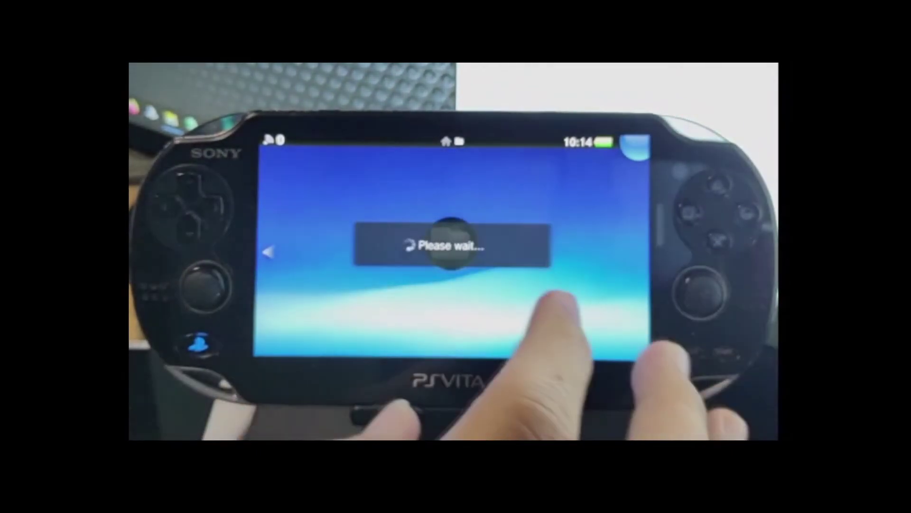